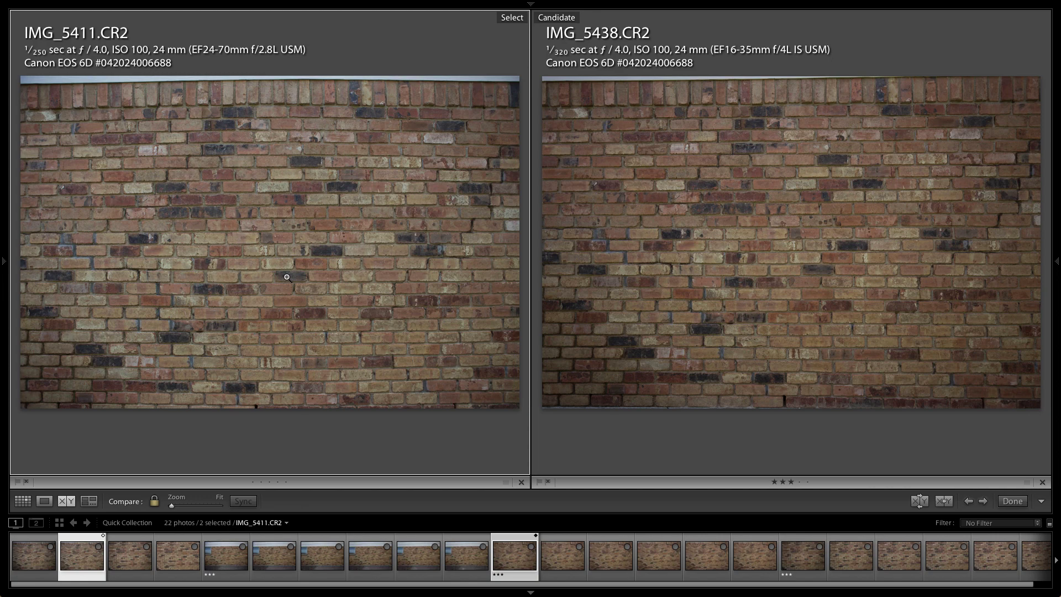
Step: View IMG_5411 and IMG_5438 at 1:1, panned to the brick wall's top-left corner
left_click(787, 248)
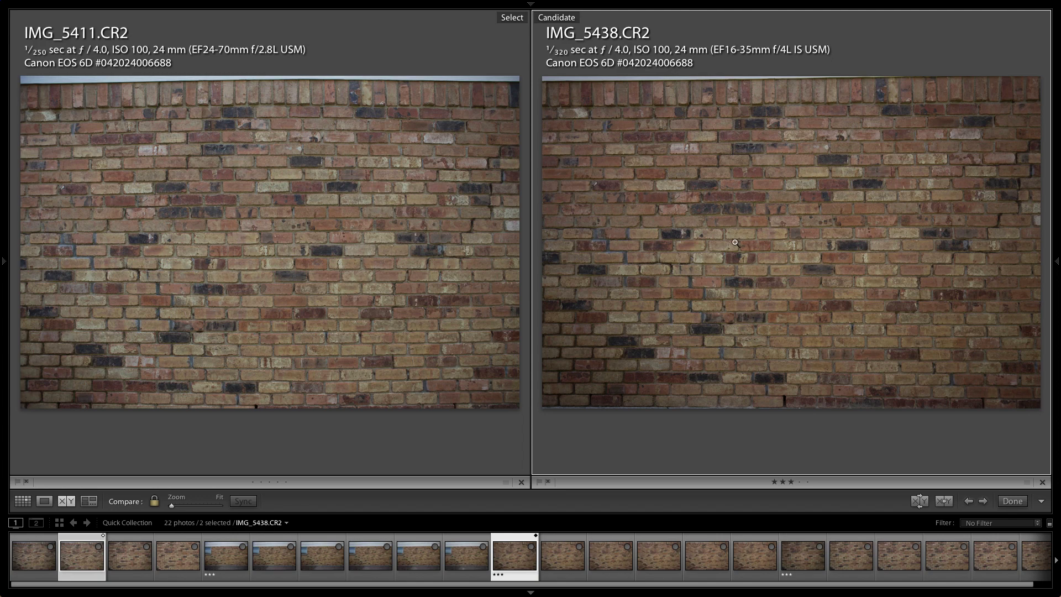
left_click(279, 250)
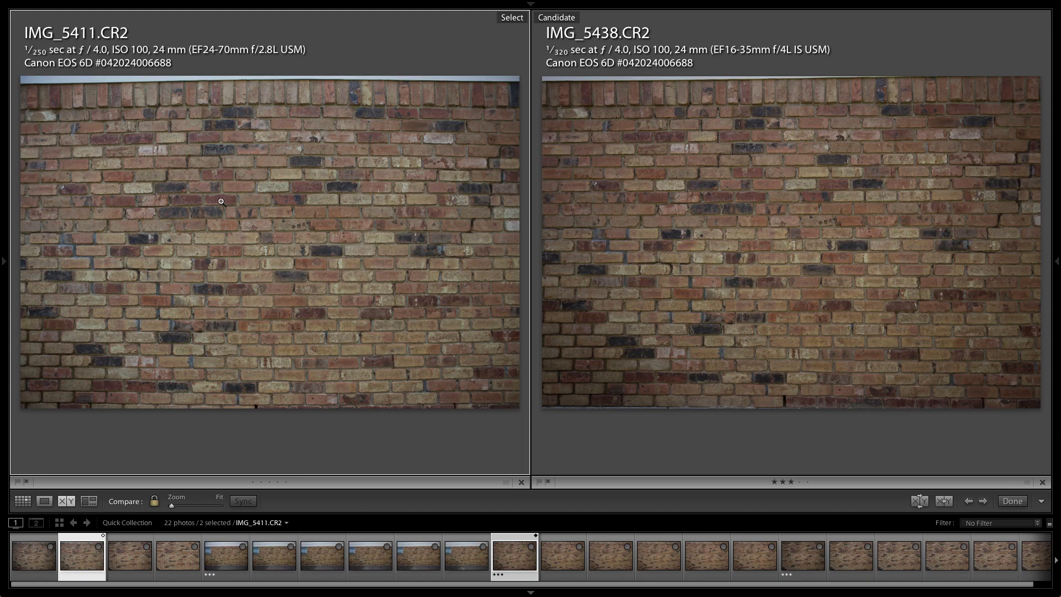
left_click(265, 255)
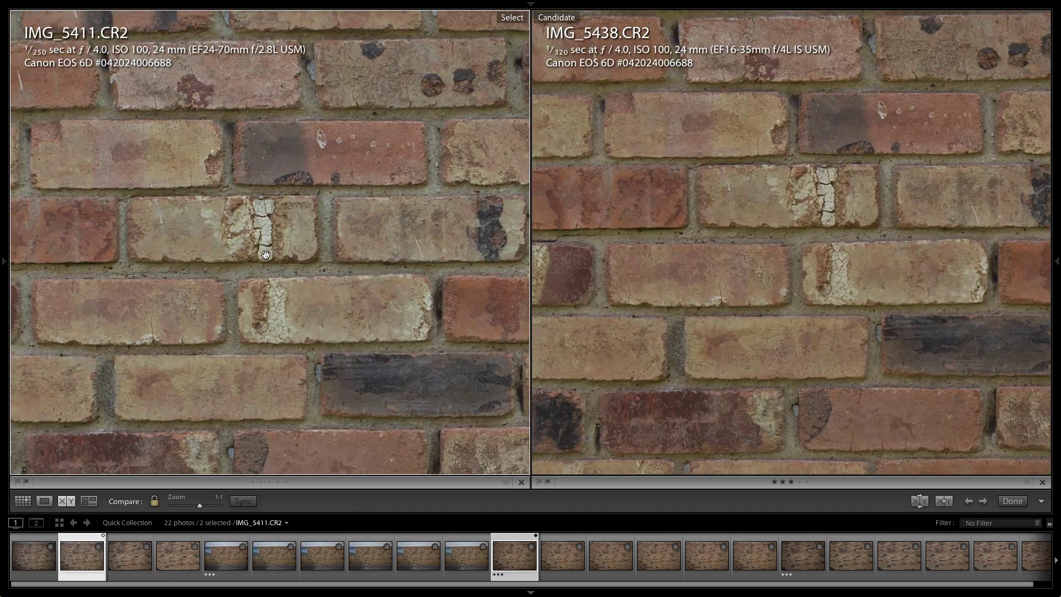
left_click(187, 159)
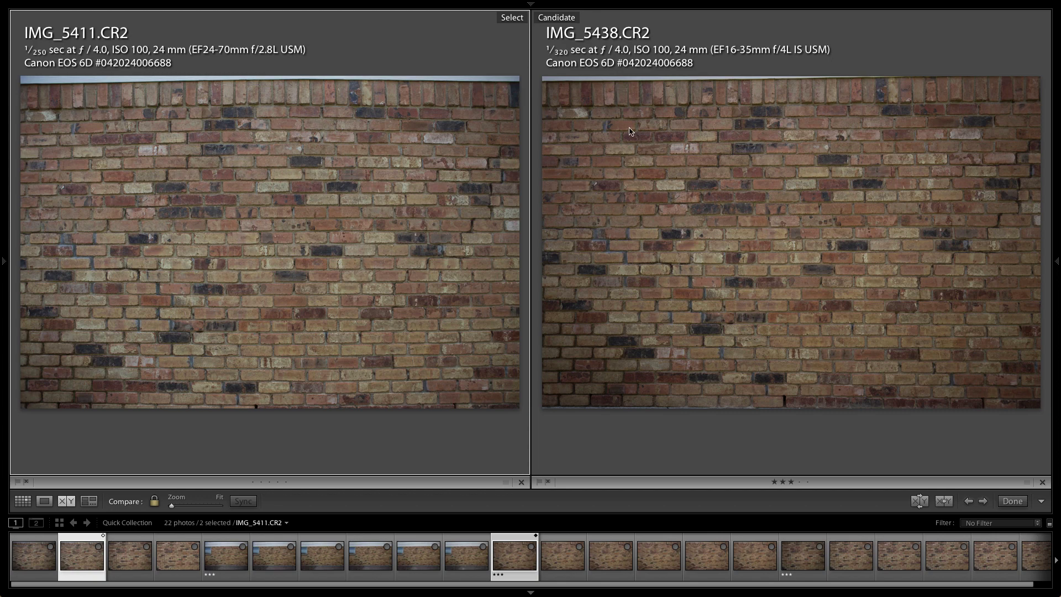
left_click(553, 95)
left_click_drag(553, 94, 625, 117)
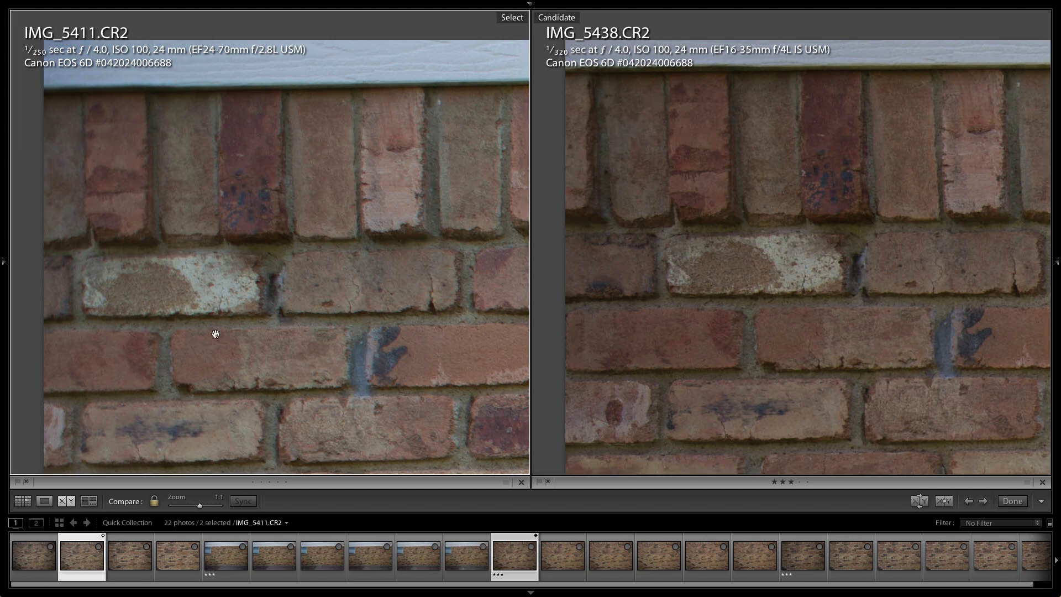
Step: Put IMG_5409 as Select and view it at 1:1 against IMG_5438 at the wall's top-left corner
left_click(42, 557)
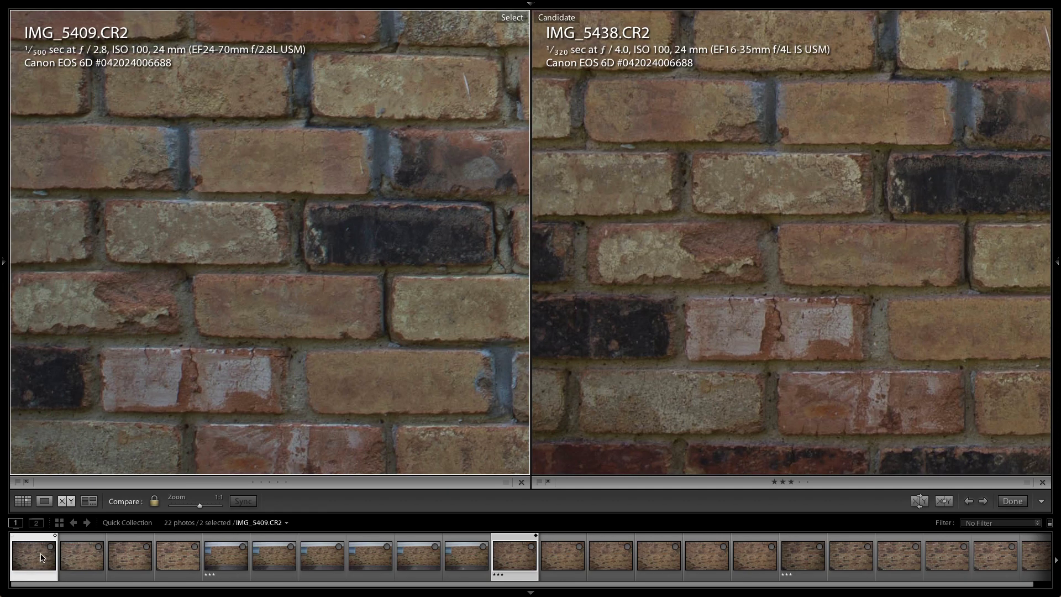
left_click(209, 235)
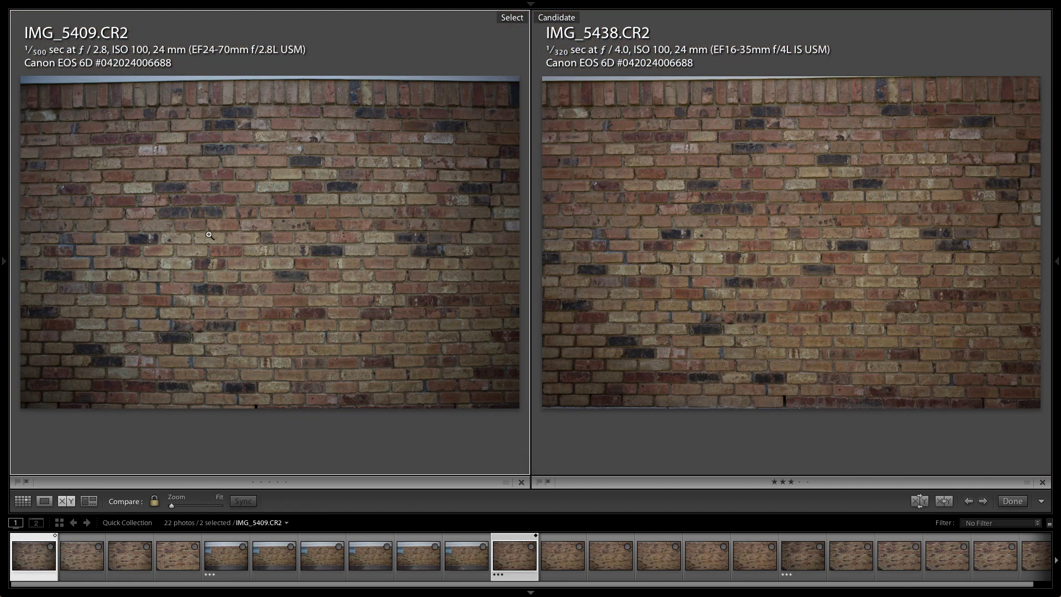
left_click(28, 106)
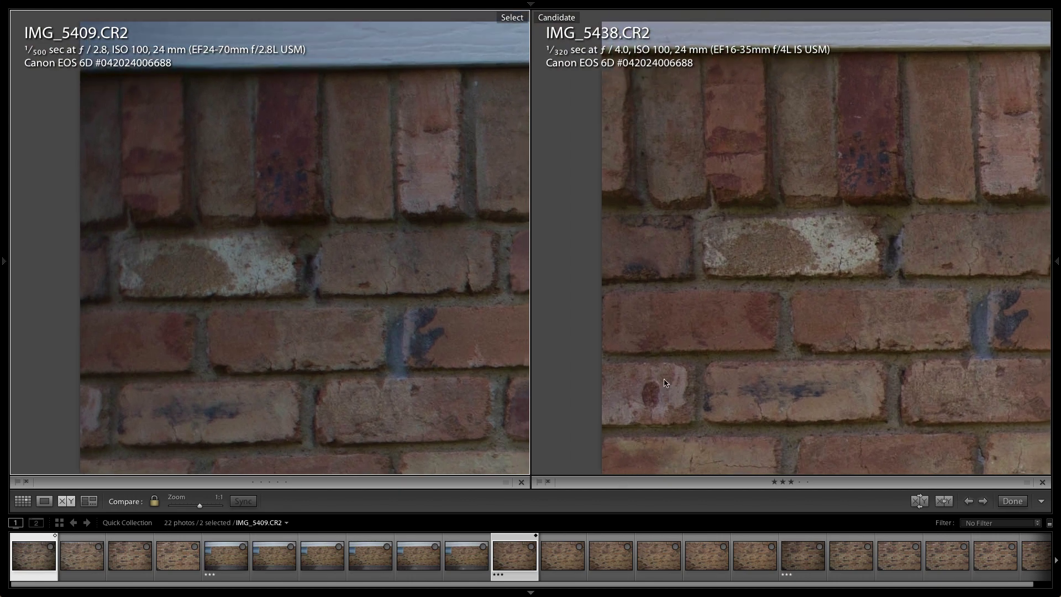
Step: Pair IMG_5419 as Select with IMG_5432 as Candidate, shown at fit size
left_click(179, 559)
left_click(312, 221)
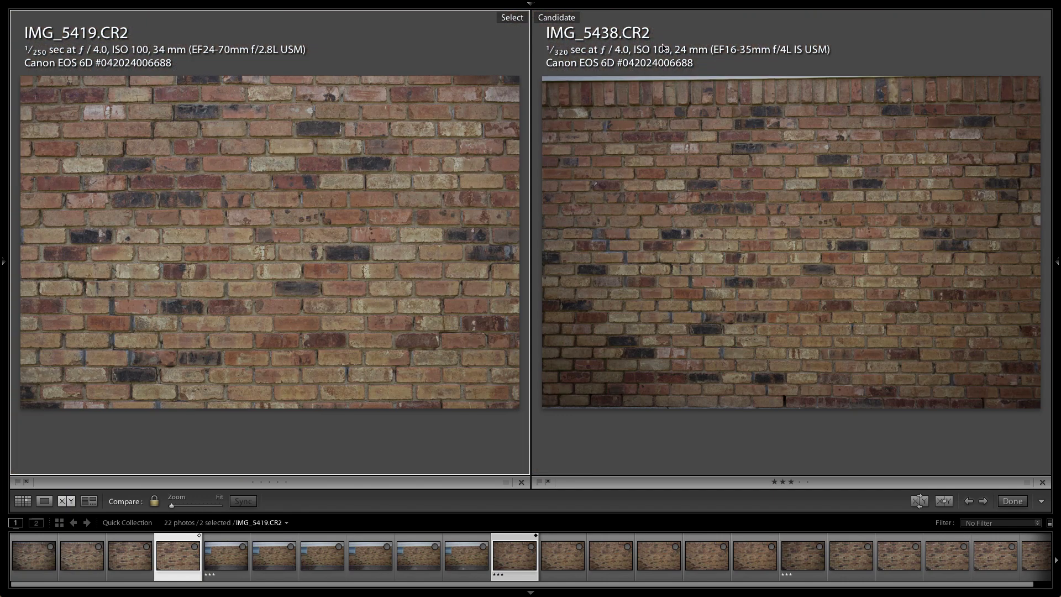
left_click(700, 159)
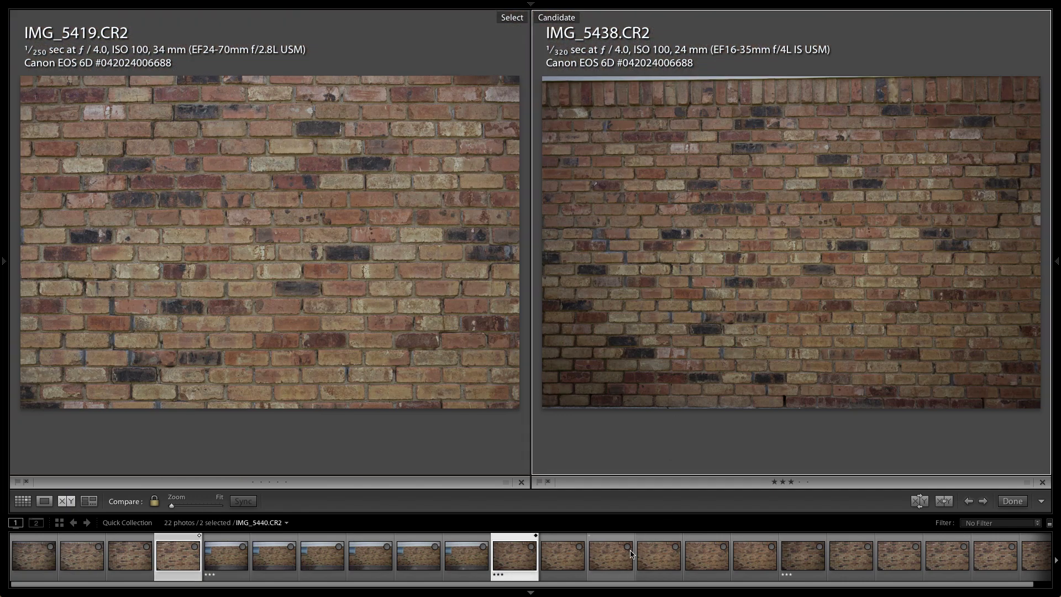
left_click(807, 564)
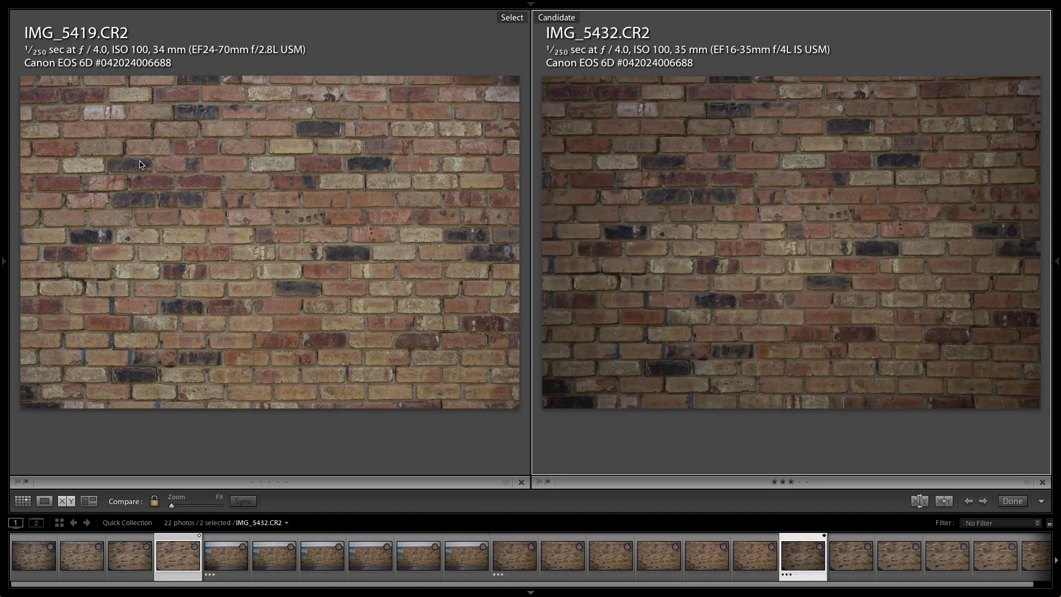
Step: Inspect IMG_5419 and IMG_5432 at 1:1 top-left, then make IMG_5444 the Candidate
left_click(49, 97)
left_click(33, 84)
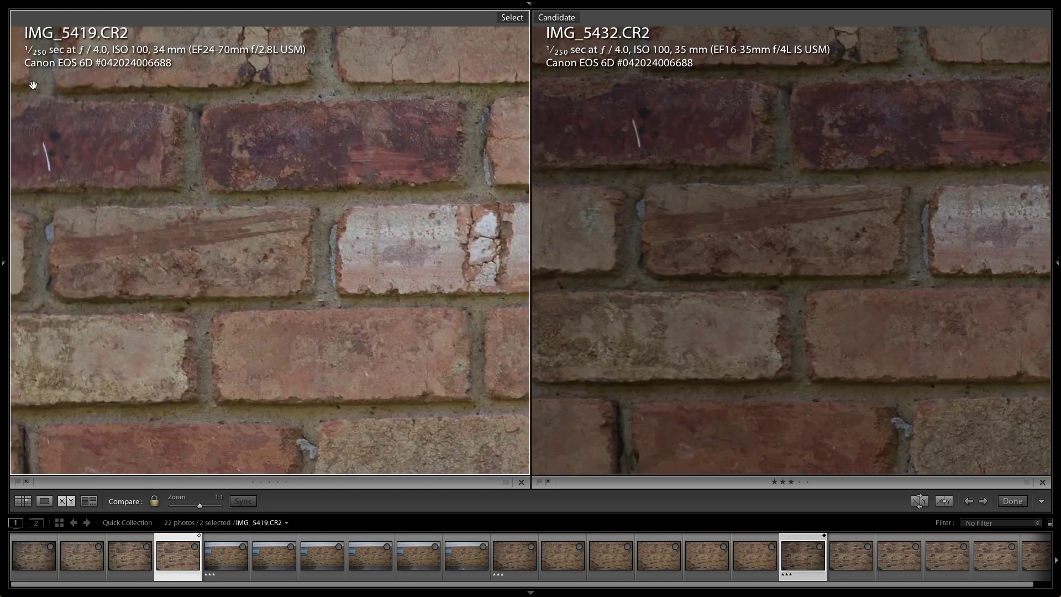
left_click_drag(34, 85, 137, 138)
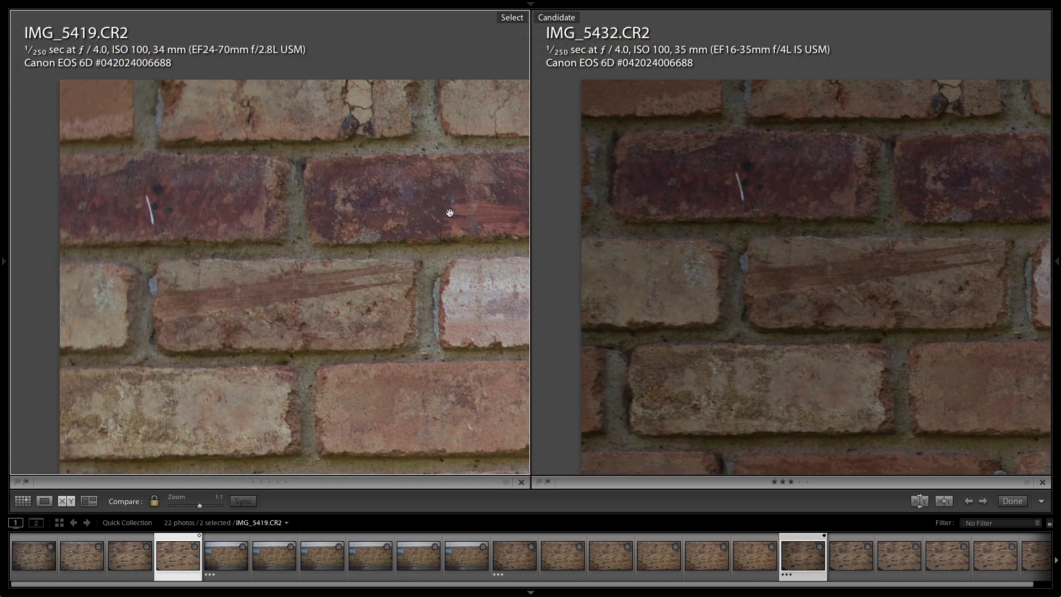
left_click(642, 141)
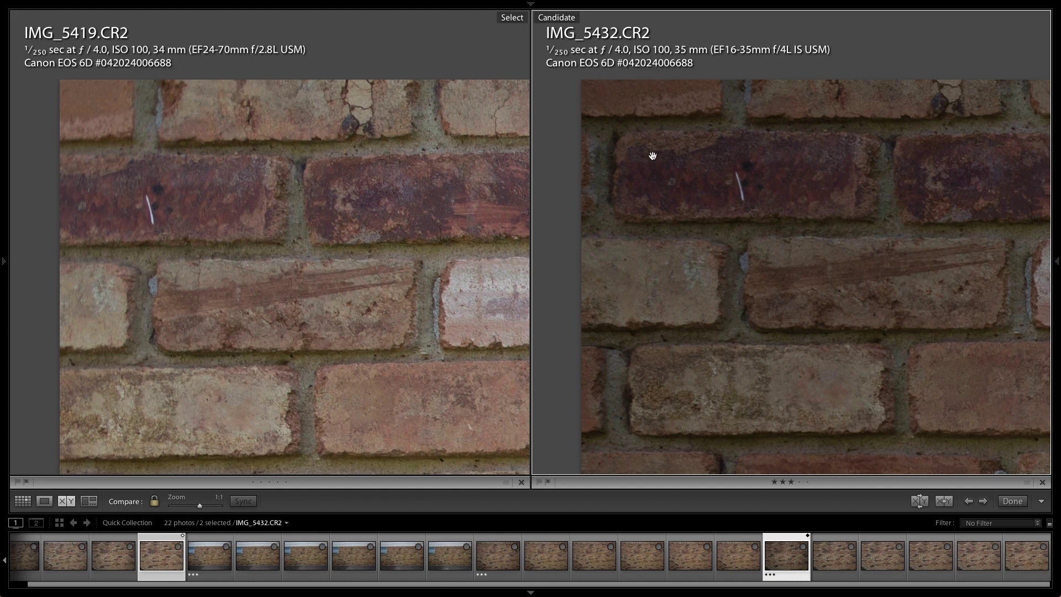
left_click(763, 248)
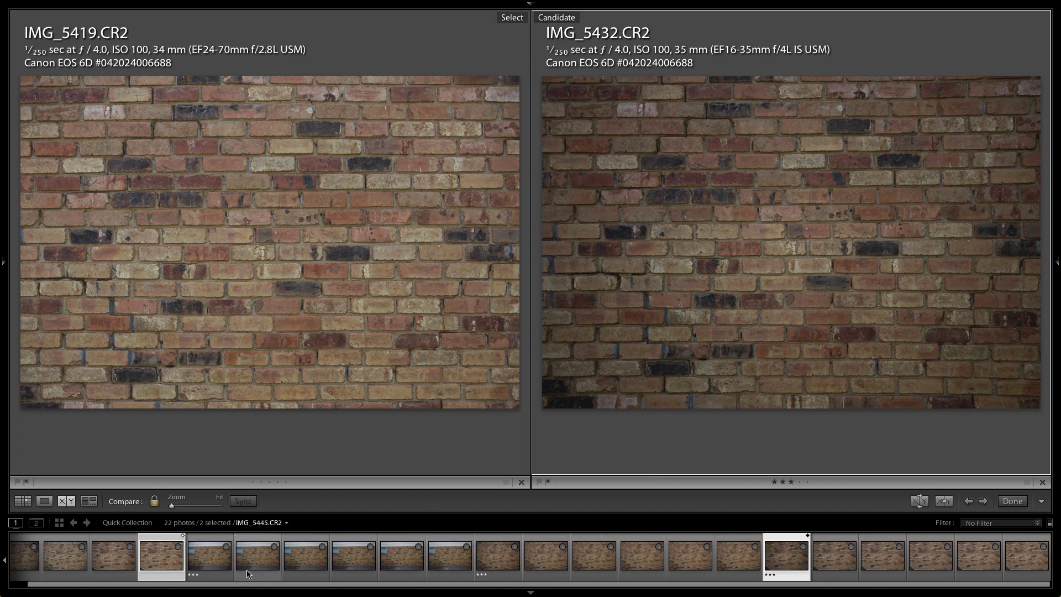
left_click(210, 554)
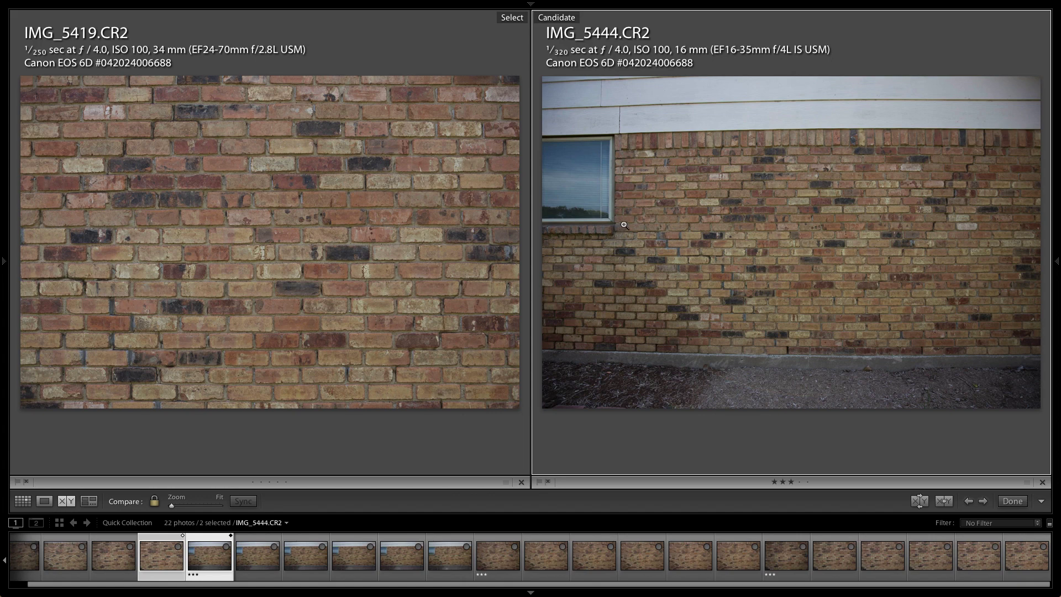
left_click(346, 273)
key("Left")
key("Left")
key("Left")
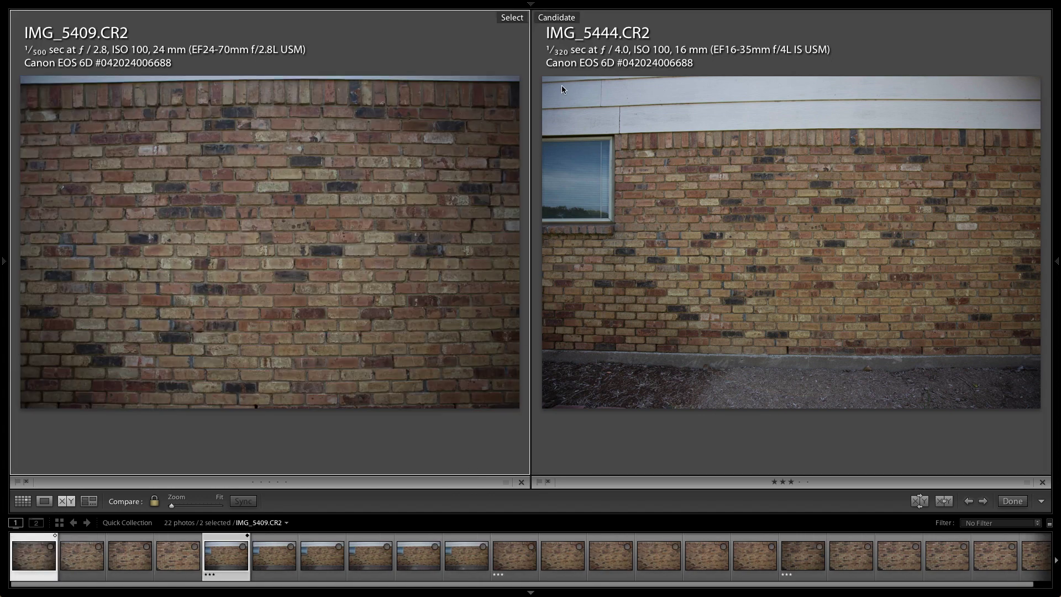
left_click(562, 85)
left_click_drag(561, 85, 697, 186)
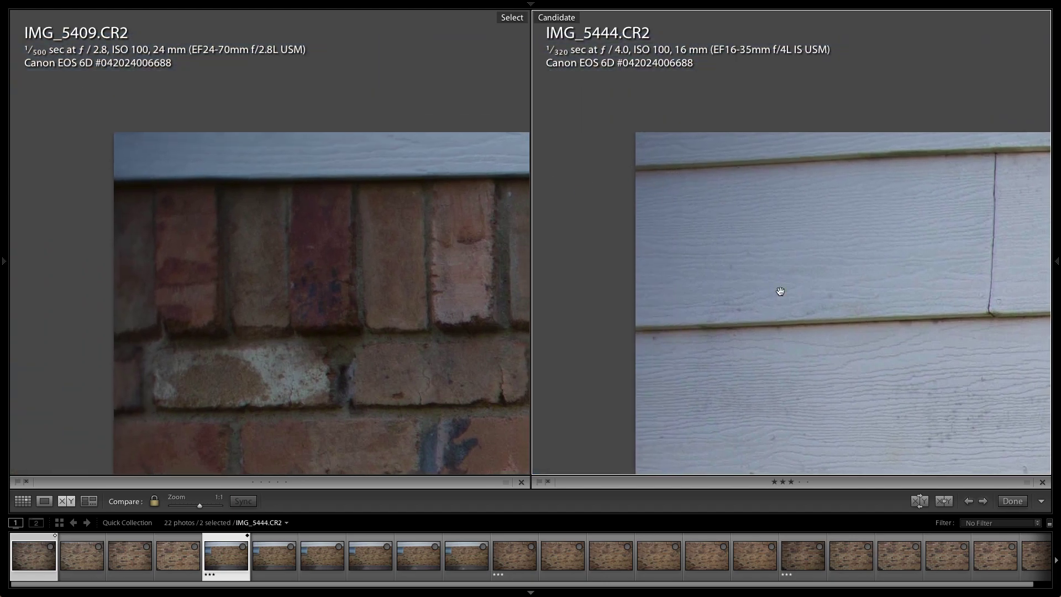
left_click(857, 219)
left_click(1031, 408)
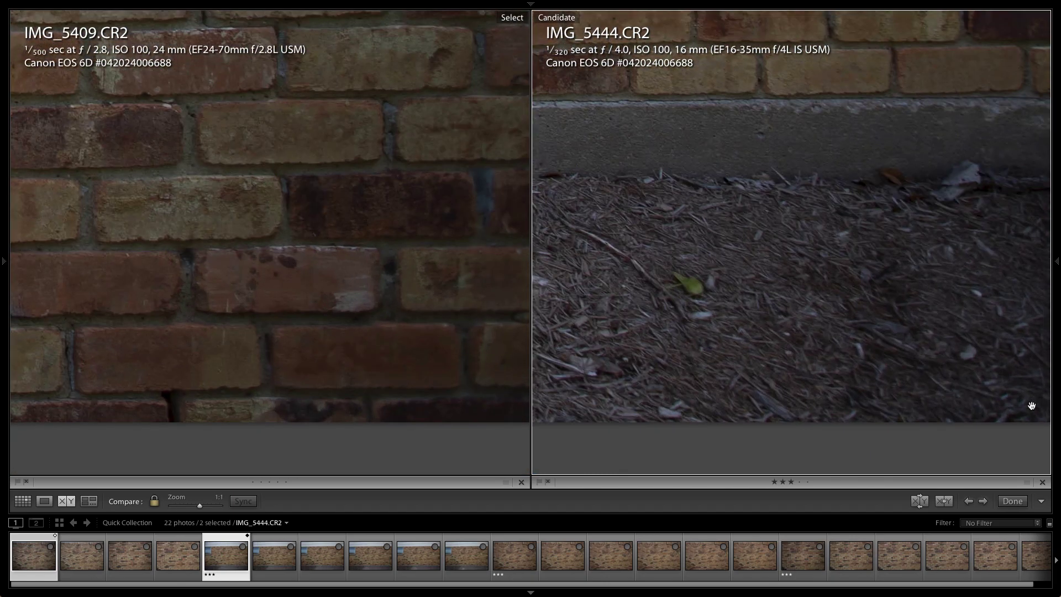
left_click_drag(1031, 408, 859, 339)
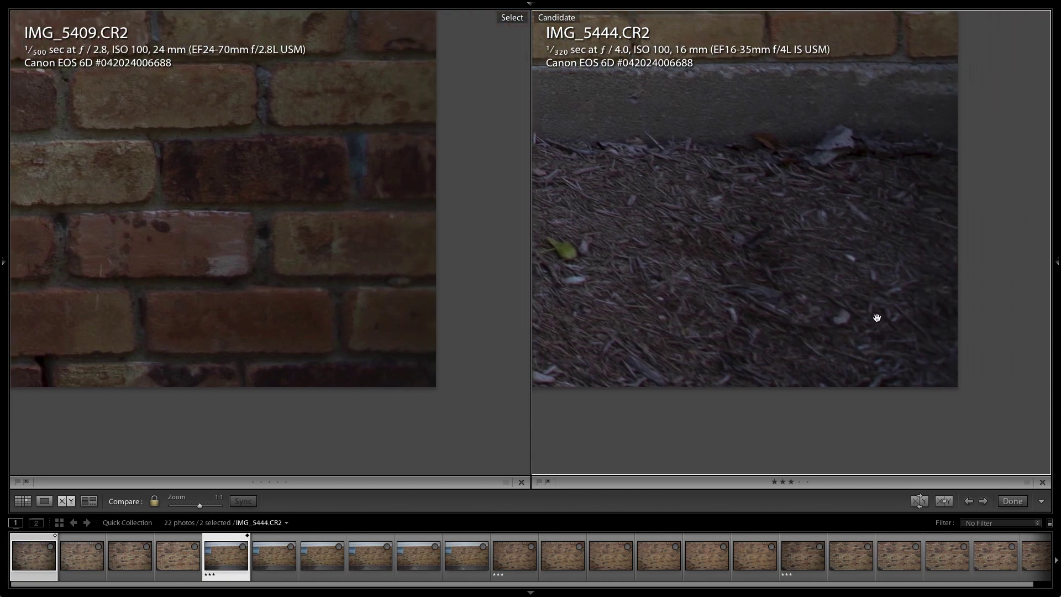
scroll(895, 213, "up", 5)
left_click(906, 220)
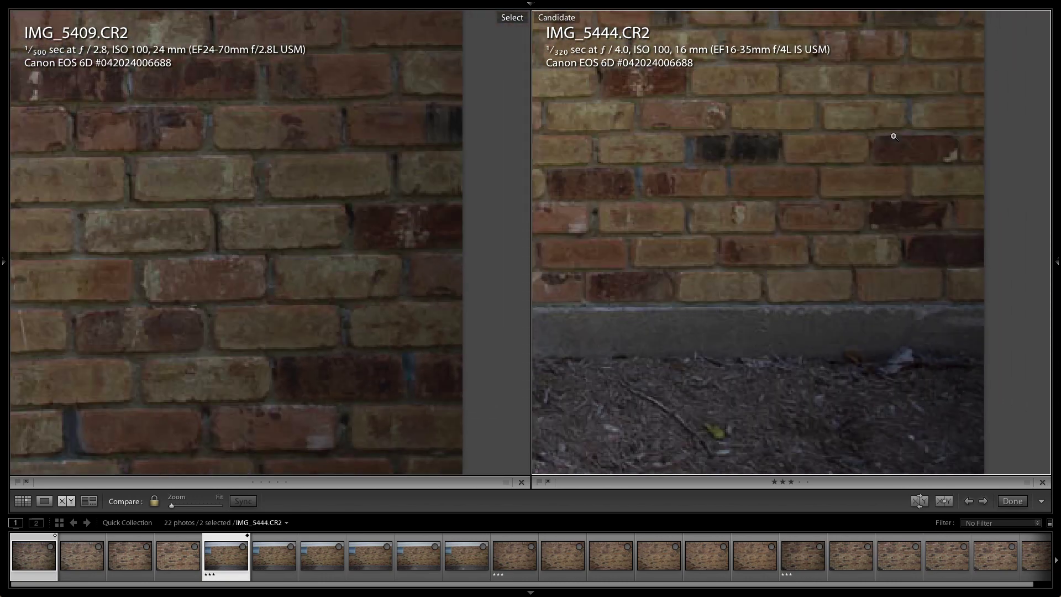
left_click(1026, 83)
left_click_drag(1027, 83, 886, 134)
left_click(824, 237)
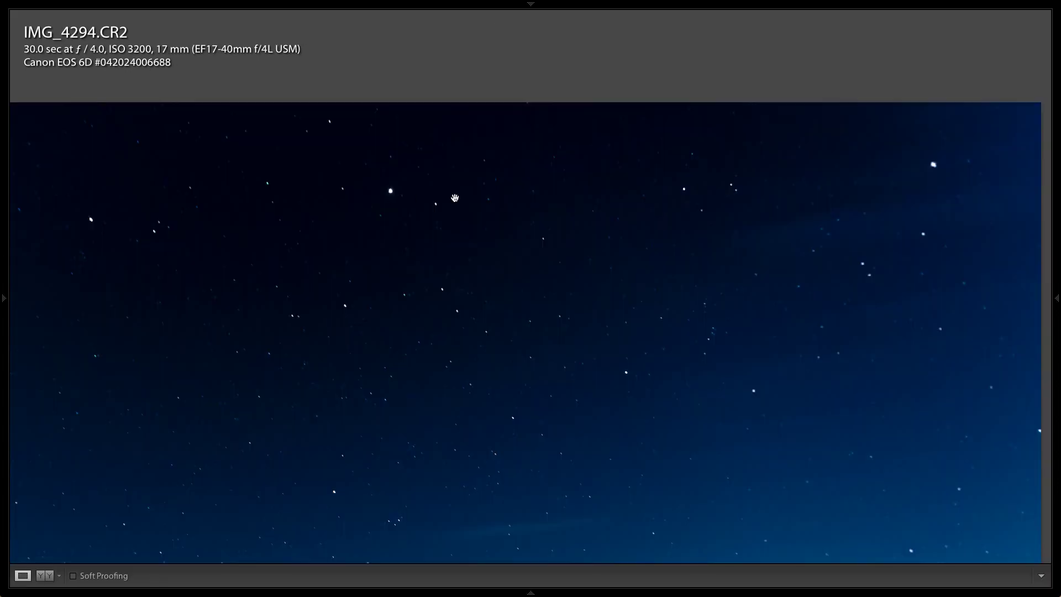
left_click(616, 191)
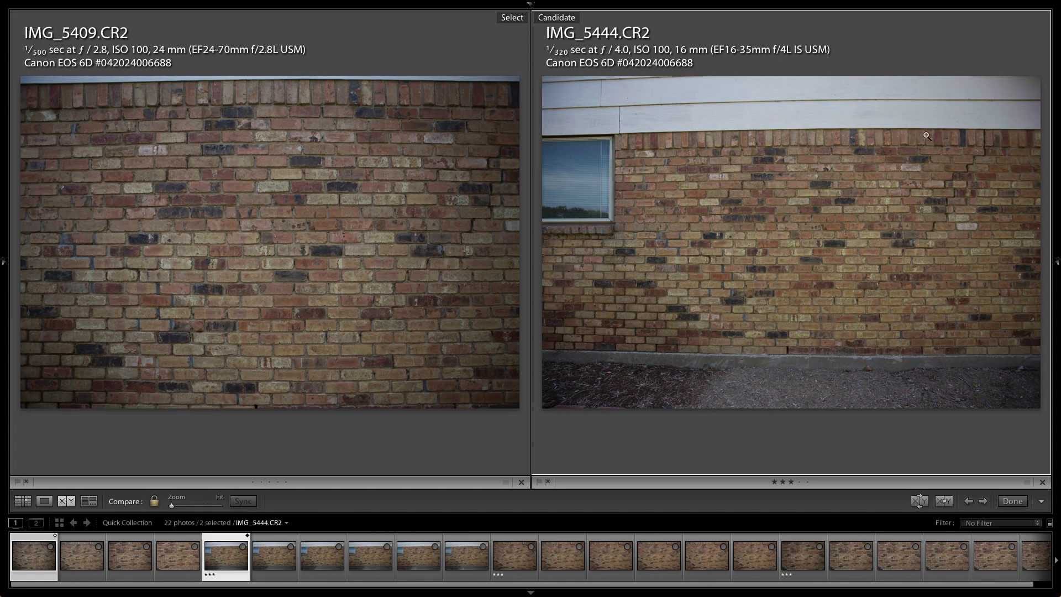
left_click(995, 92)
left_click_drag(995, 93, 872, 197)
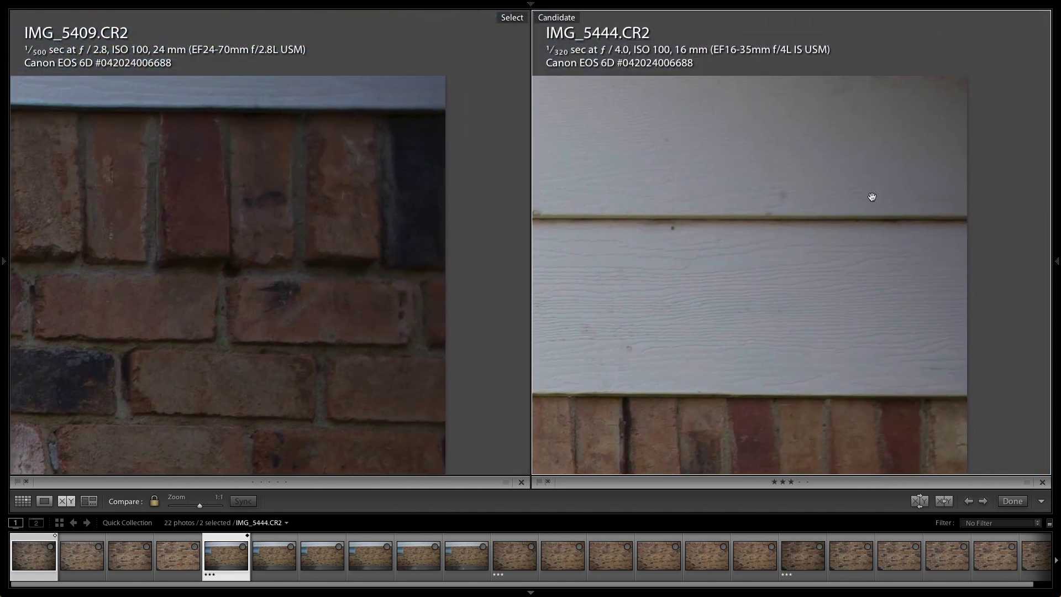
left_click_drag(927, 109, 929, 131)
left_click(801, 174)
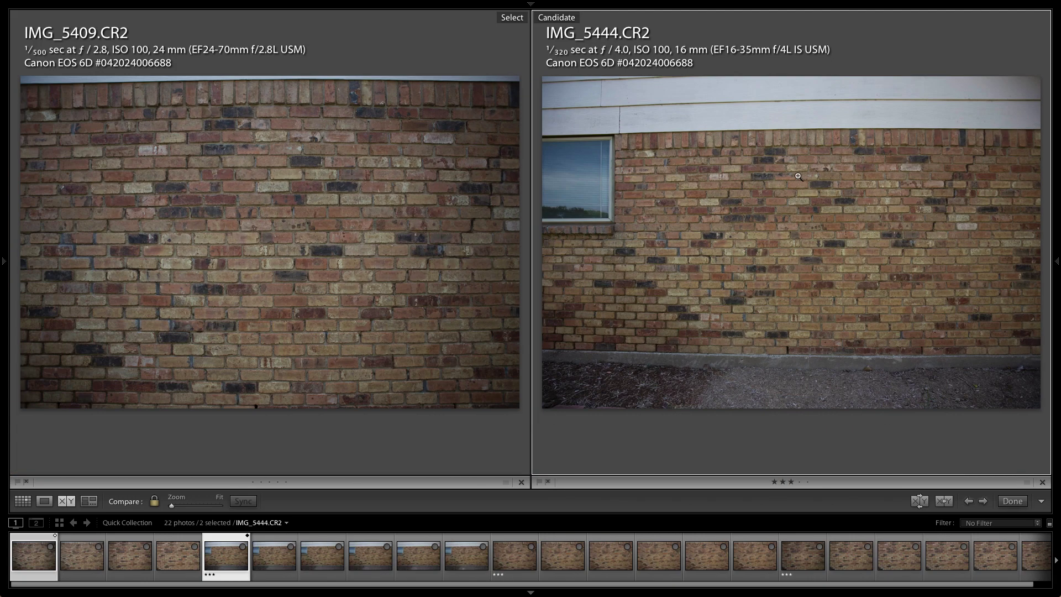
left_click(557, 100)
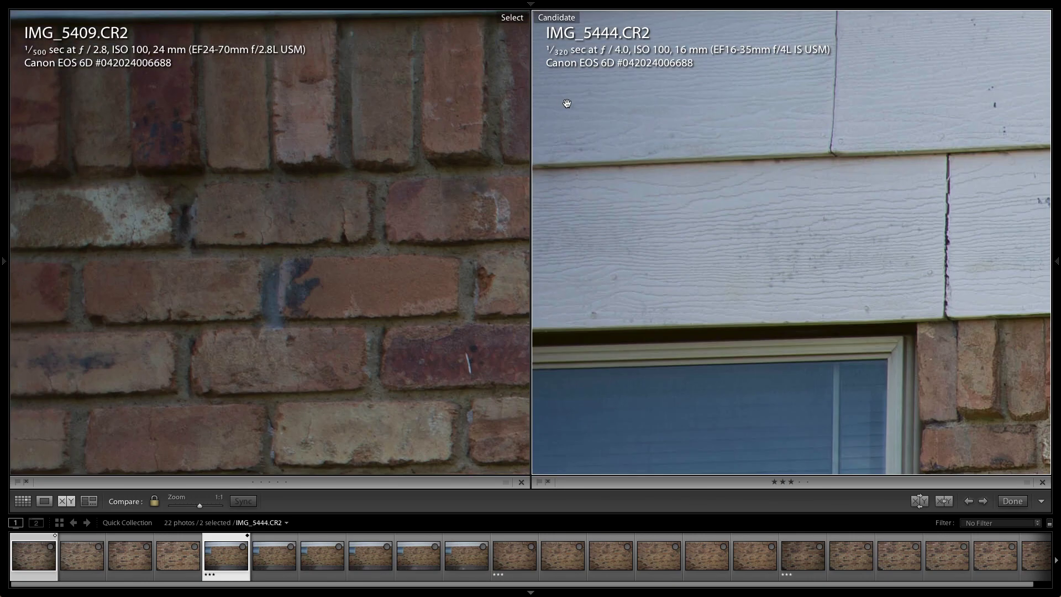
left_click_drag(557, 100, 654, 206)
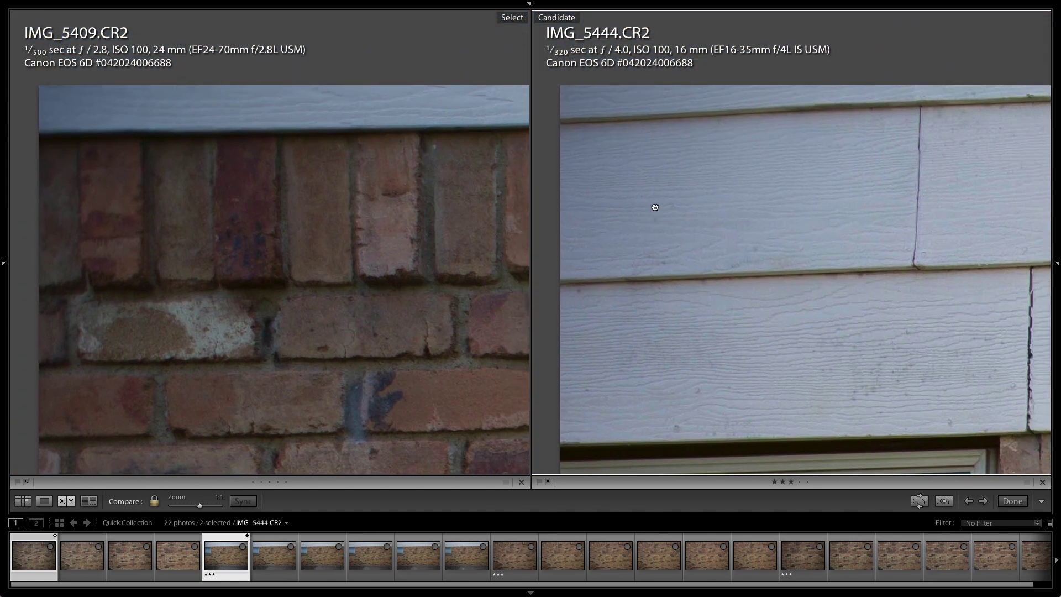
left_click(621, 150)
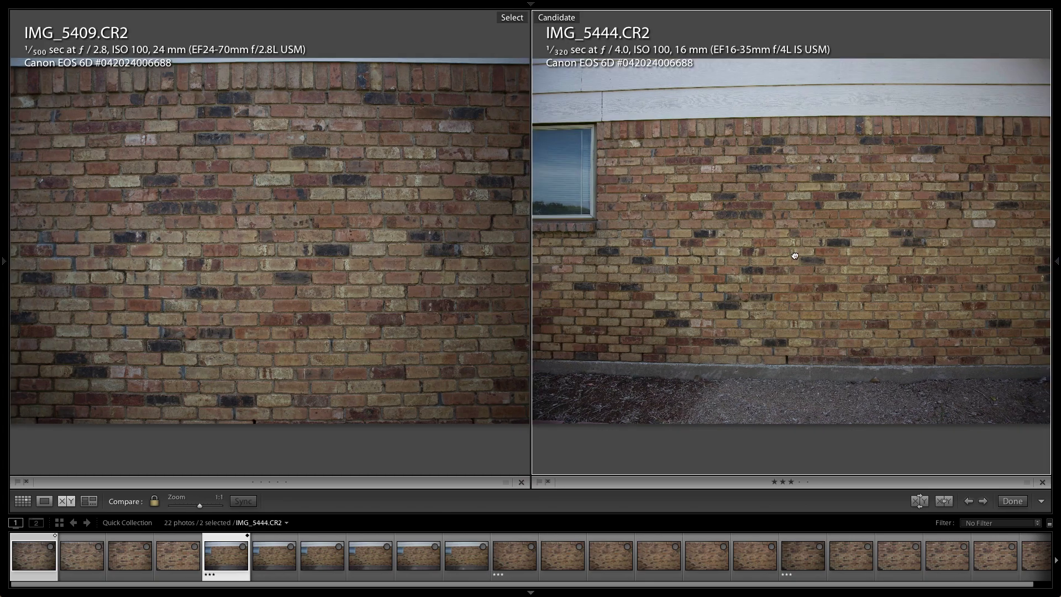
left_click(796, 256)
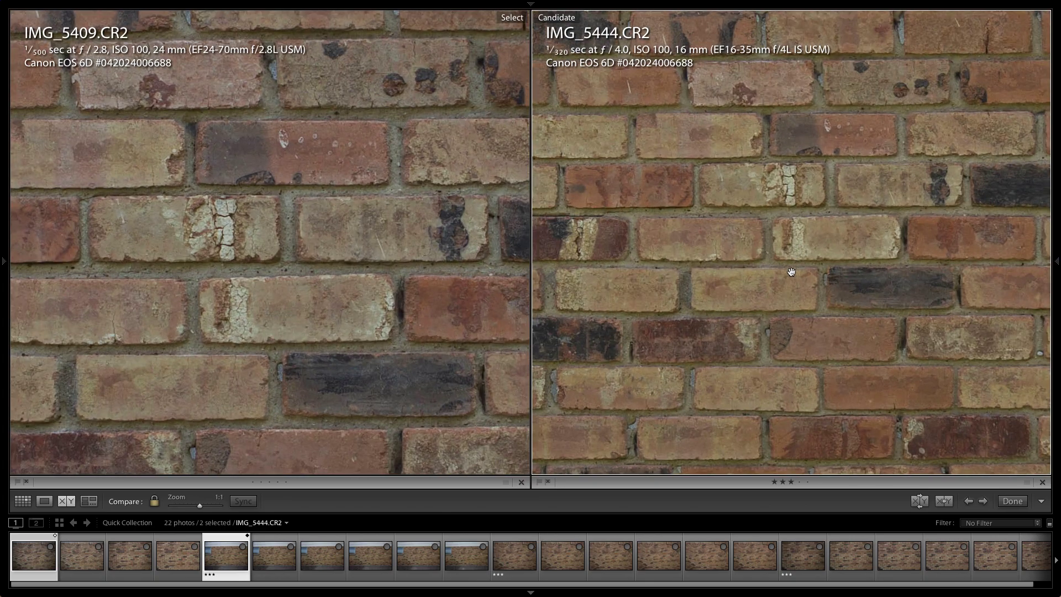
left_click_drag(776, 246, 794, 138)
left_click(794, 139)
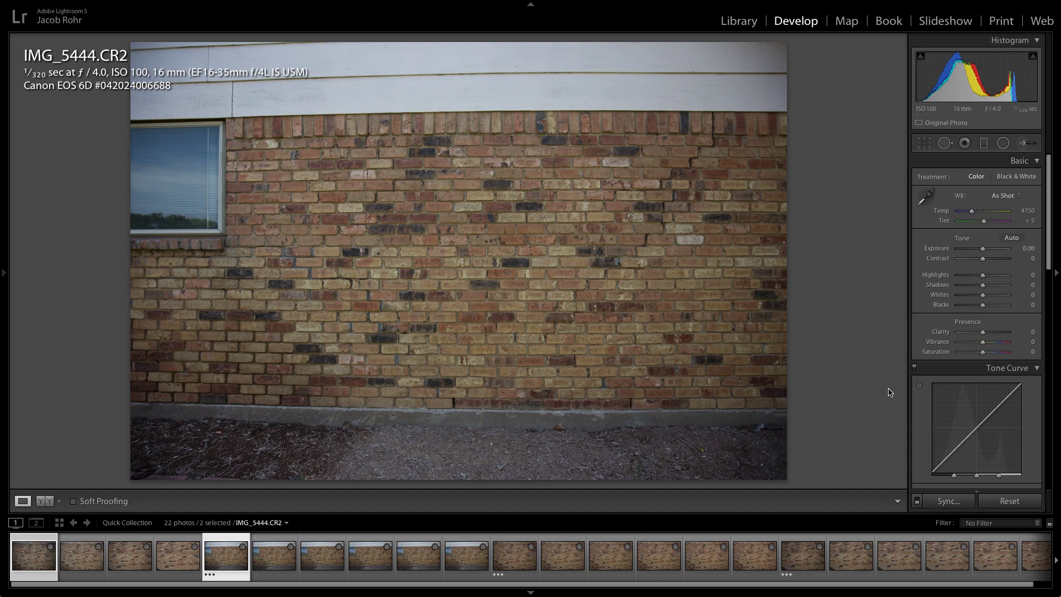
Step: Enable lens profile corrections on IMG_5444 and toggle them to compare before and after
scroll(988, 343, "down", 10)
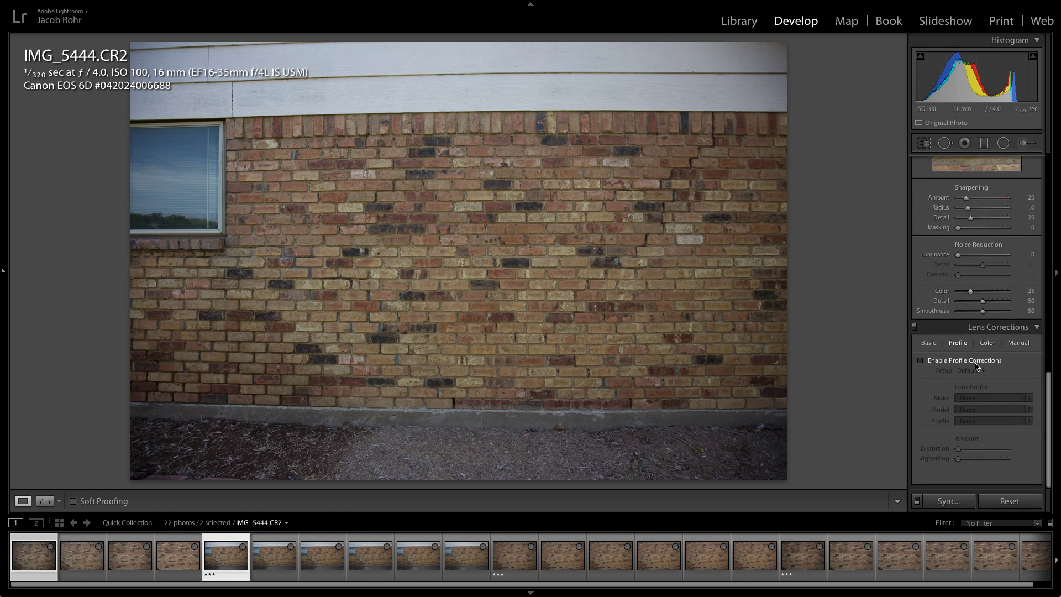
left_click(974, 362)
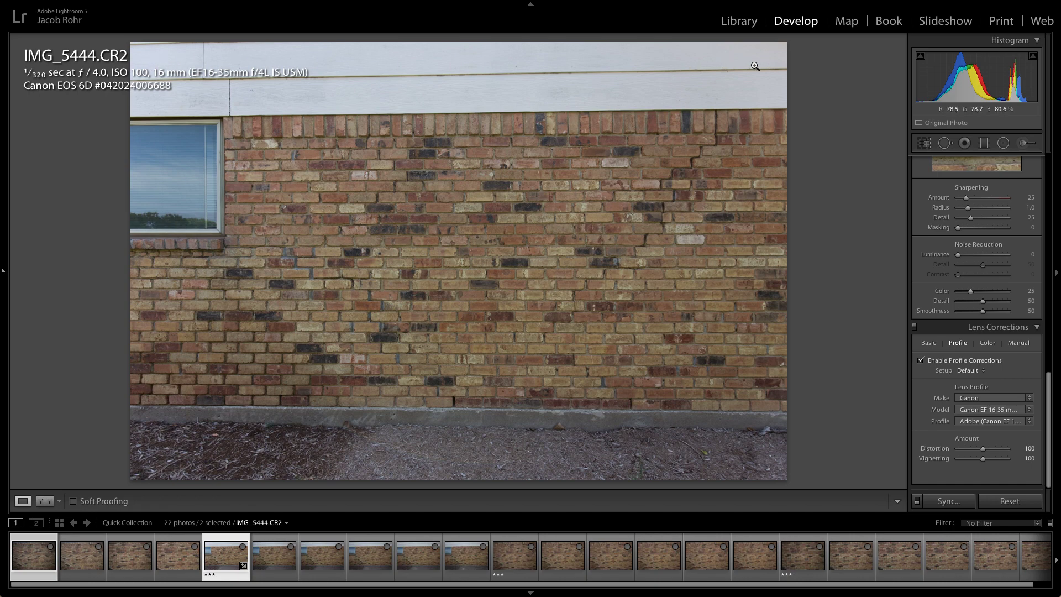
left_click(942, 365)
left_click(528, 555)
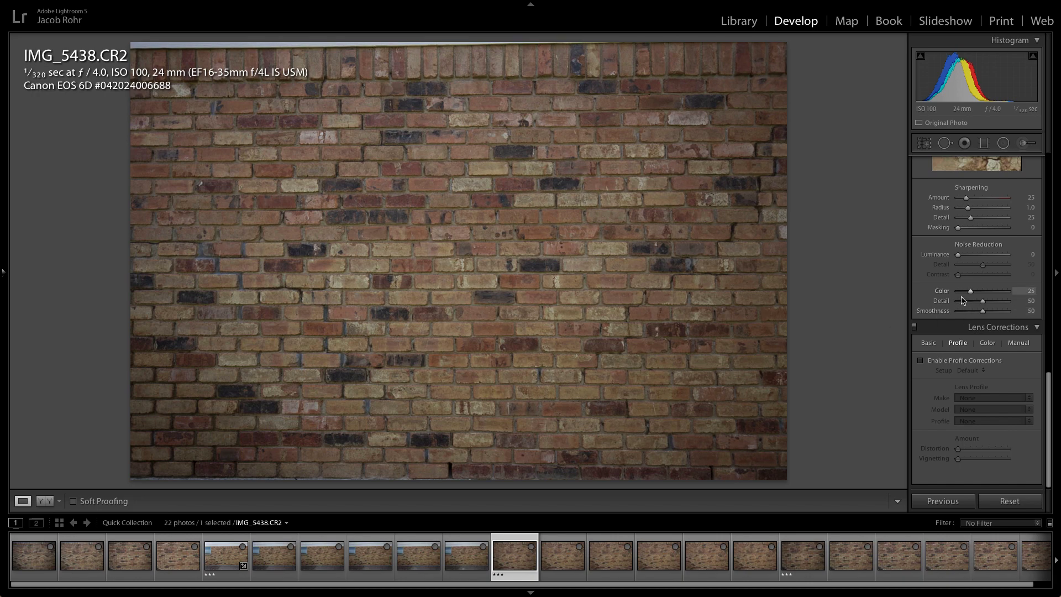
Step: Apply lens profile corrections to IMG_5438 and review IMG_5432
left_click(951, 360)
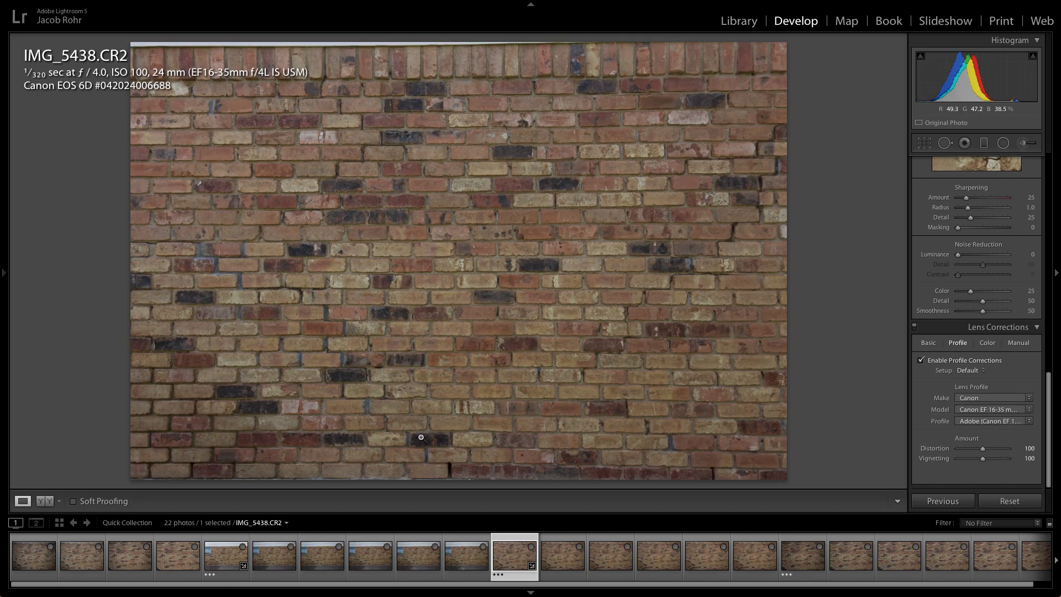
left_click(810, 564)
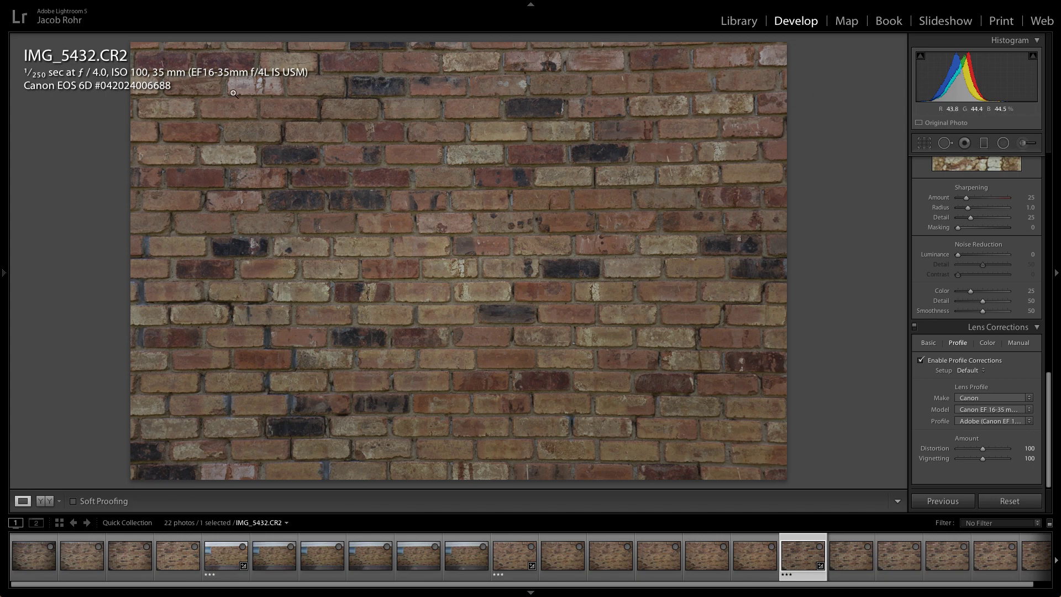
left_click(511, 556)
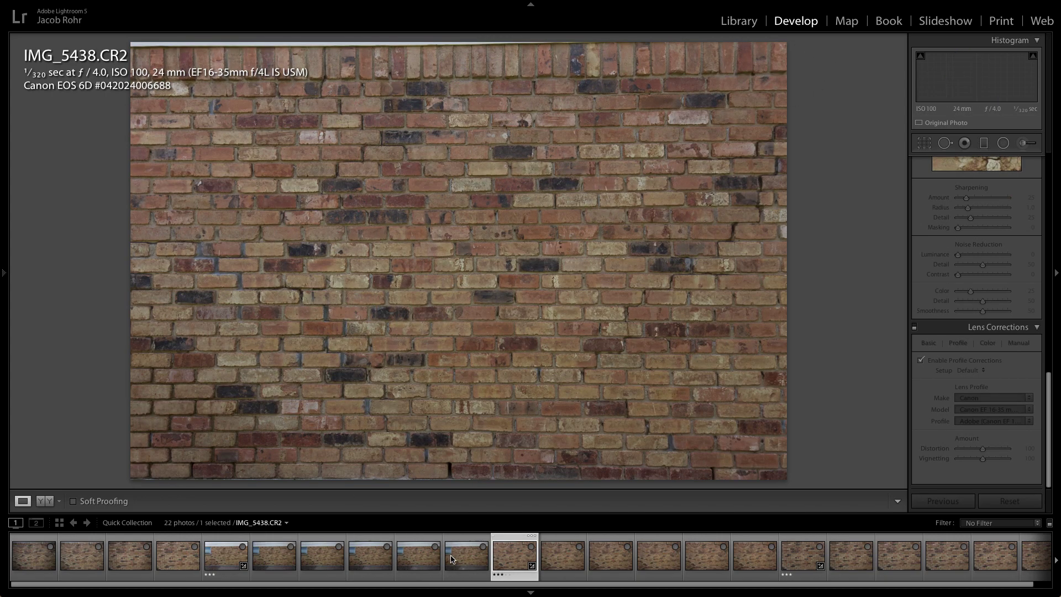
Step: Return to IMG_5444 and zoom the brick wall to 1:1 at its centre and back out
left_click(225, 555)
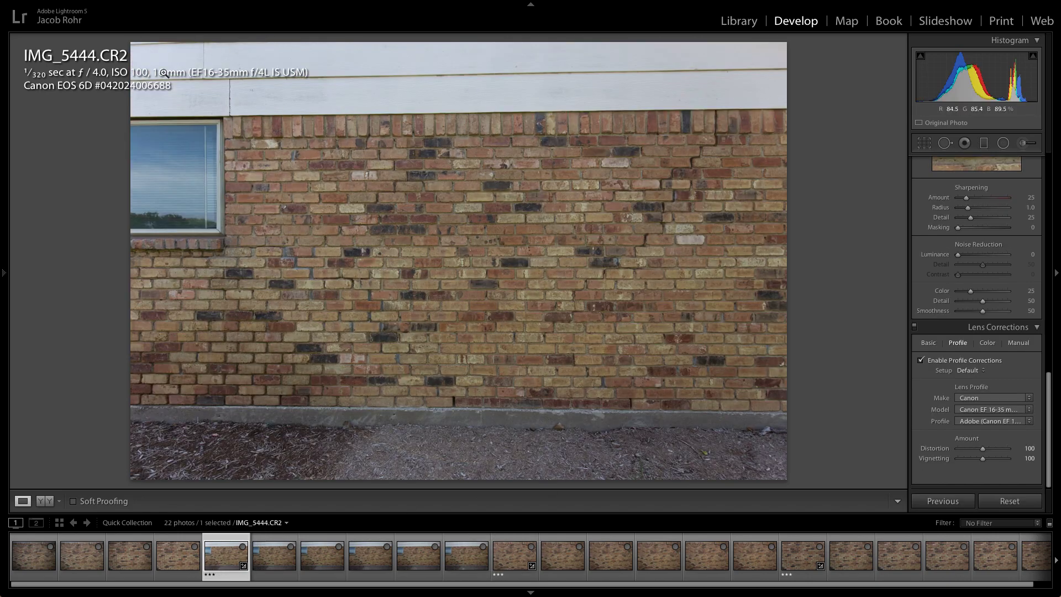
left_click(464, 271)
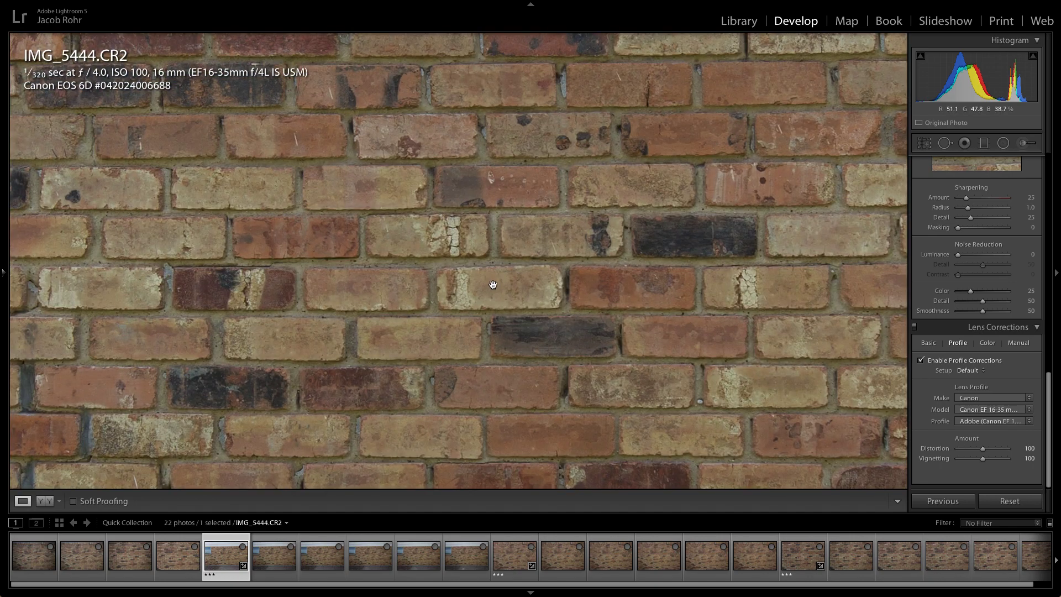
left_click(494, 287)
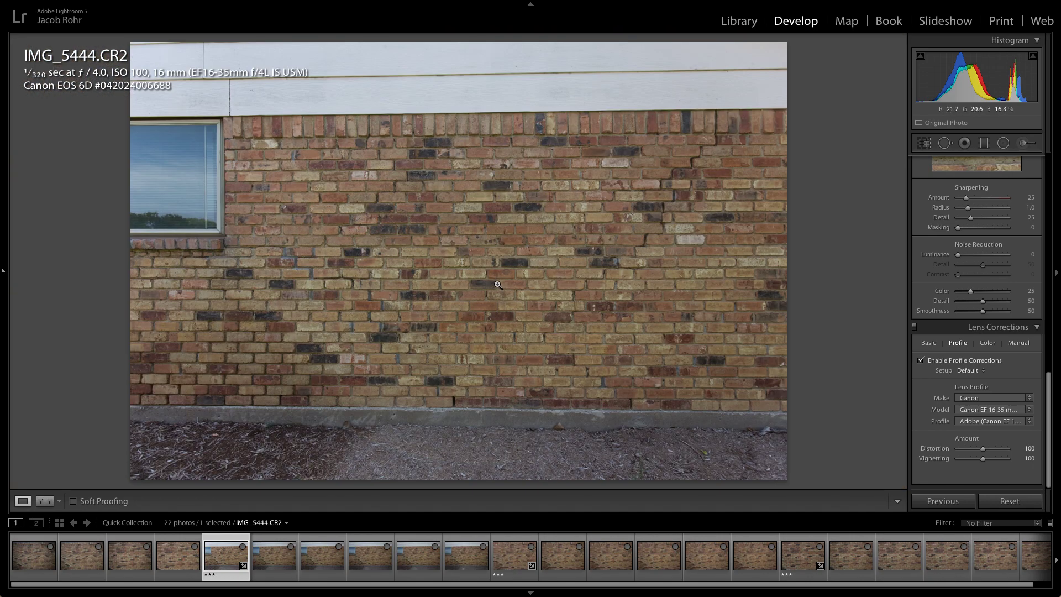